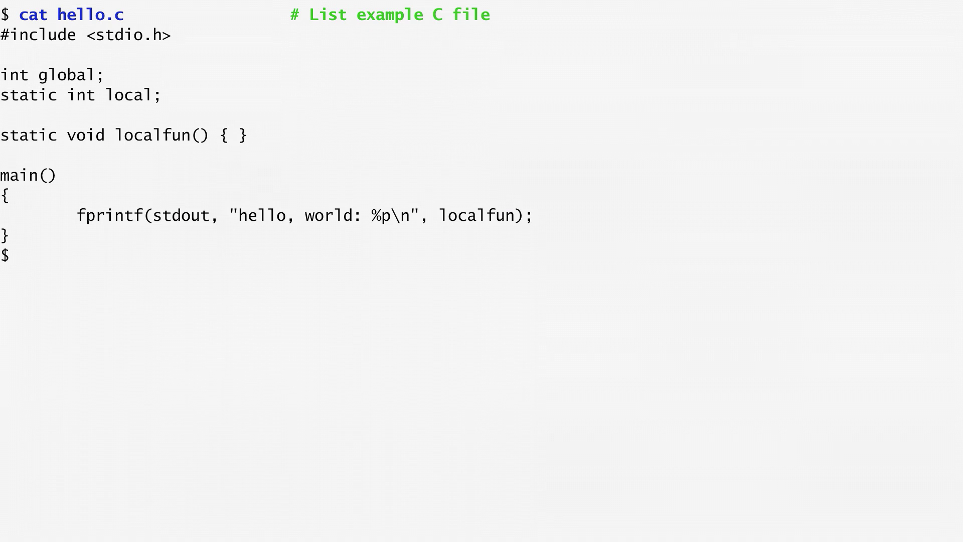
text(cc -c hello.c)
- Compile hello.c to hello.o with cc -c, then list its symbols with nm
key(Return)
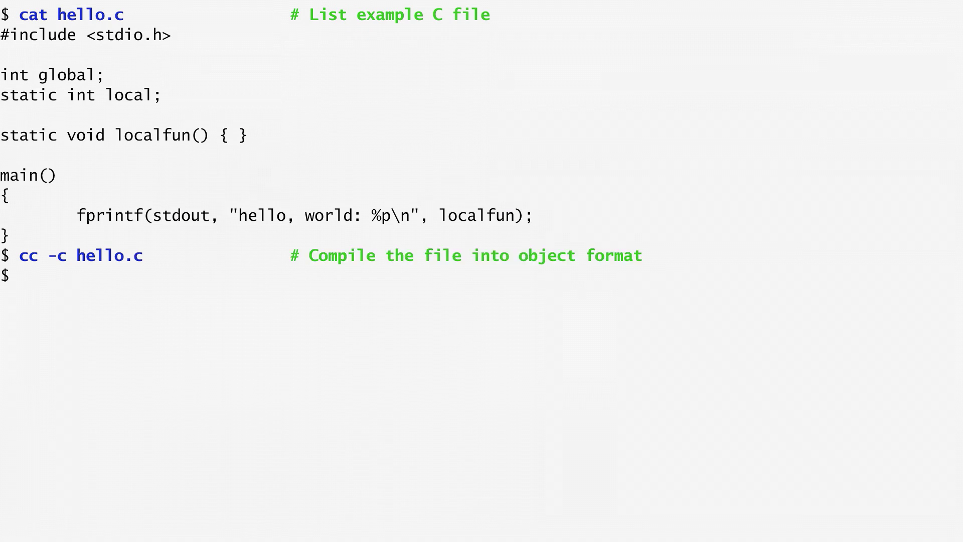
text(nm hello.o)
key(Return)
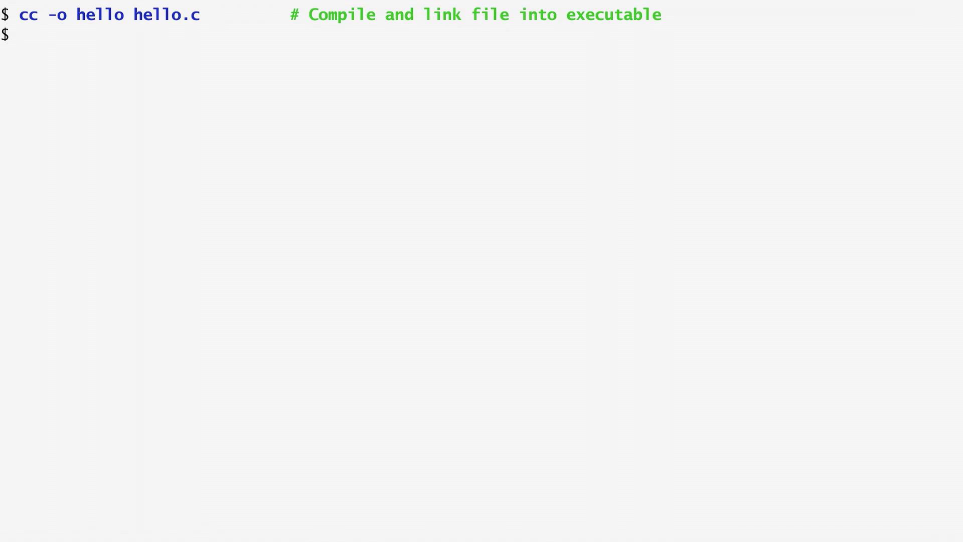
text(nm hello | head)
- Link hello.c into the hello executable and list its first ten symbols with nm
key(Return)
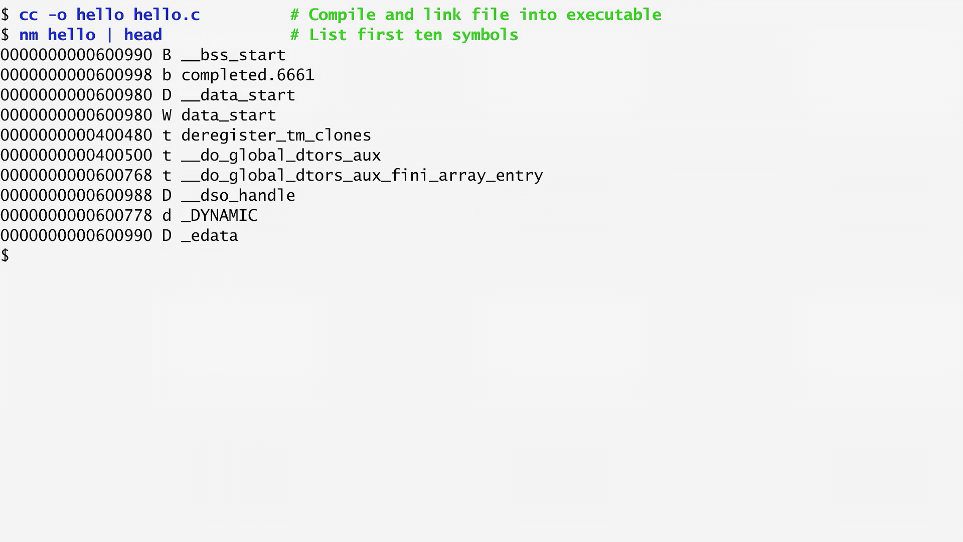
text(strip hello)
- Strip hello, then confirm nm finds no symbols in hello or /bin/ls
key(Return)
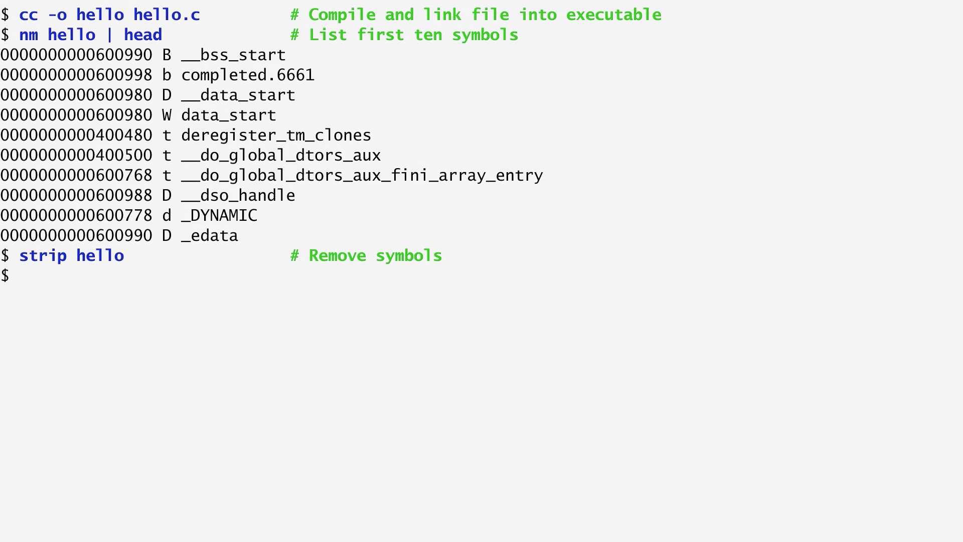
text(nm hello)
key(Return)
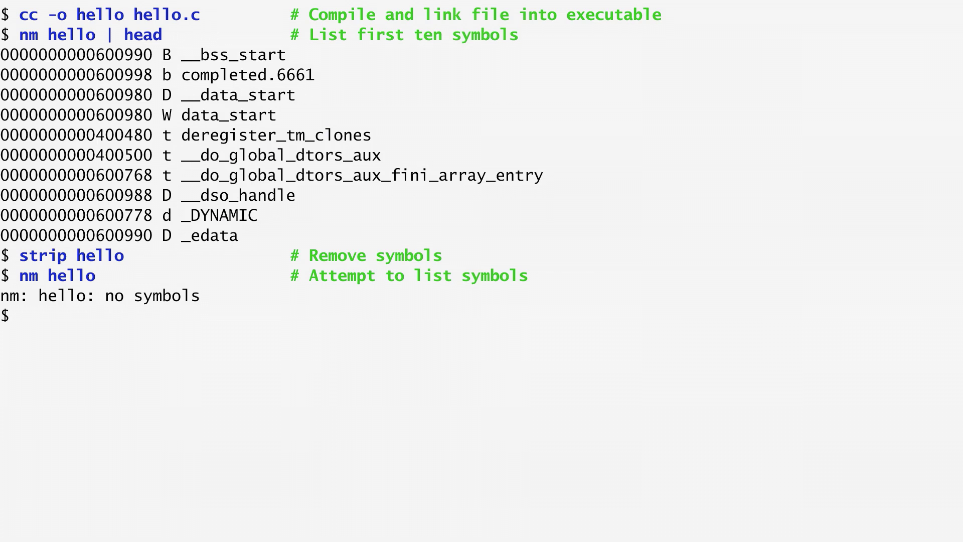
text(nm /bin)
text(/ls)
key(Return)
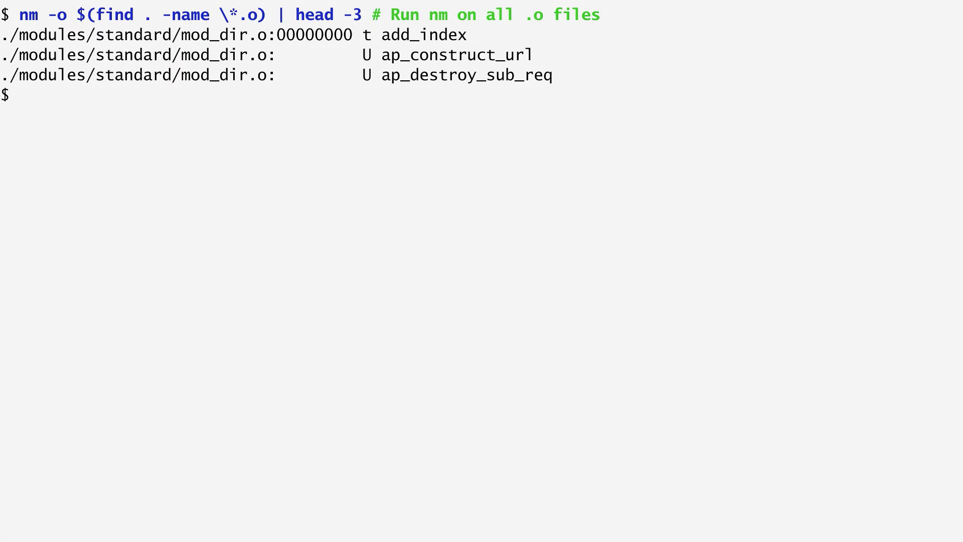
text(nm -o $(find)
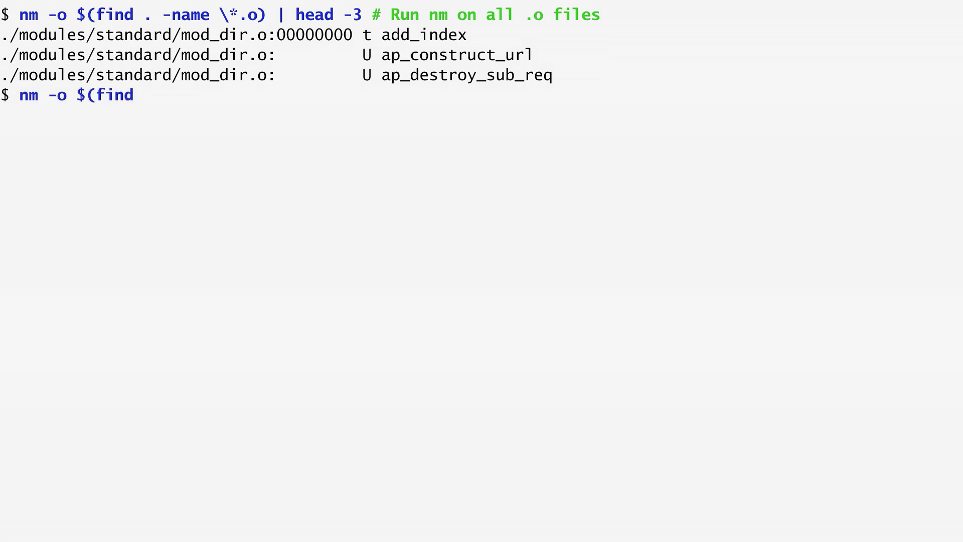
text( . -name \*.o) |)
- Filter nm output of all .o files with grep ' D ', showing the first three matches
key(Return)
text(grep ' D ' | head -3)
key(Return)
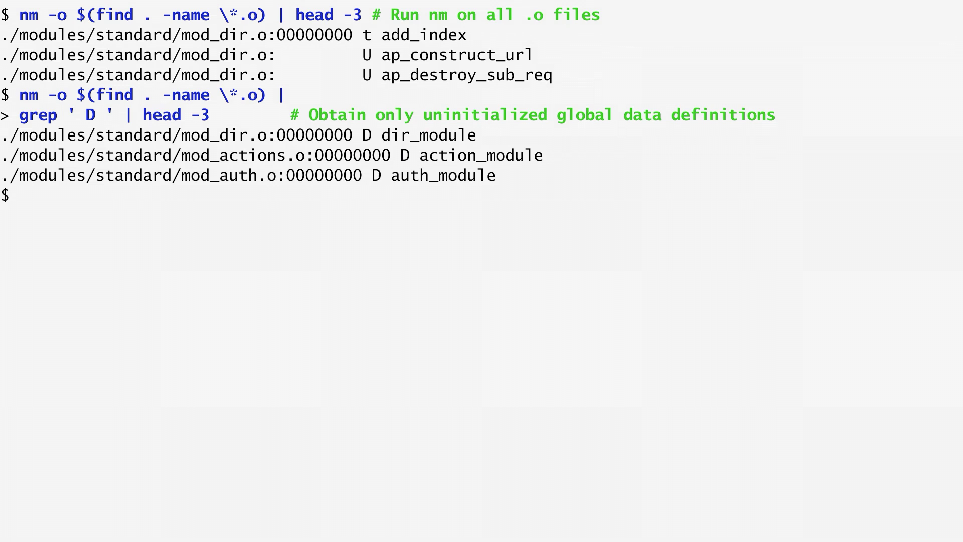
text(nm -o $(find)
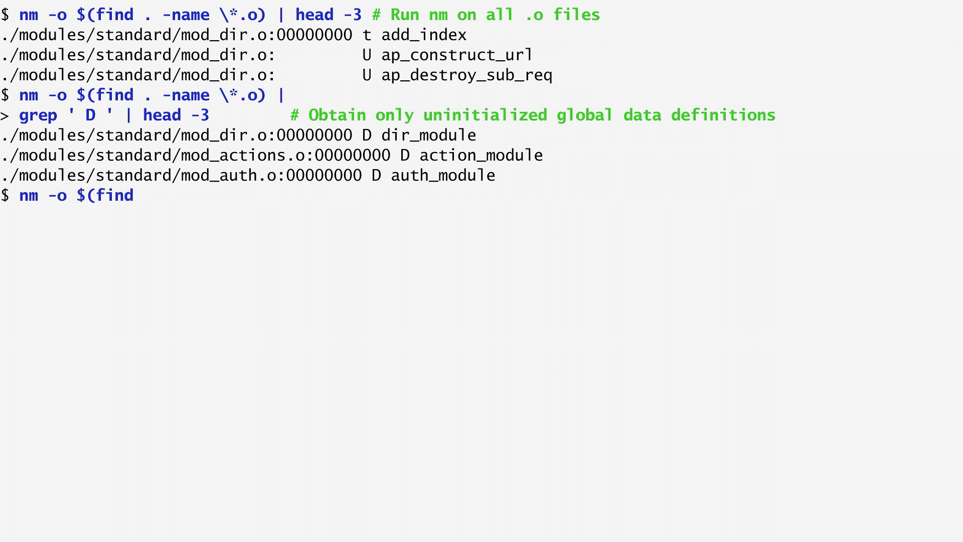
text( . -name \*.o) |)
- Add cut -d: -f 1 to print mod_dir.o, mod_actions.o and mod_auth.o
key(Return)
text(grep ' D ' |)
key(Return)
text(cut -d: -f 1 | head -3)
key(Return)
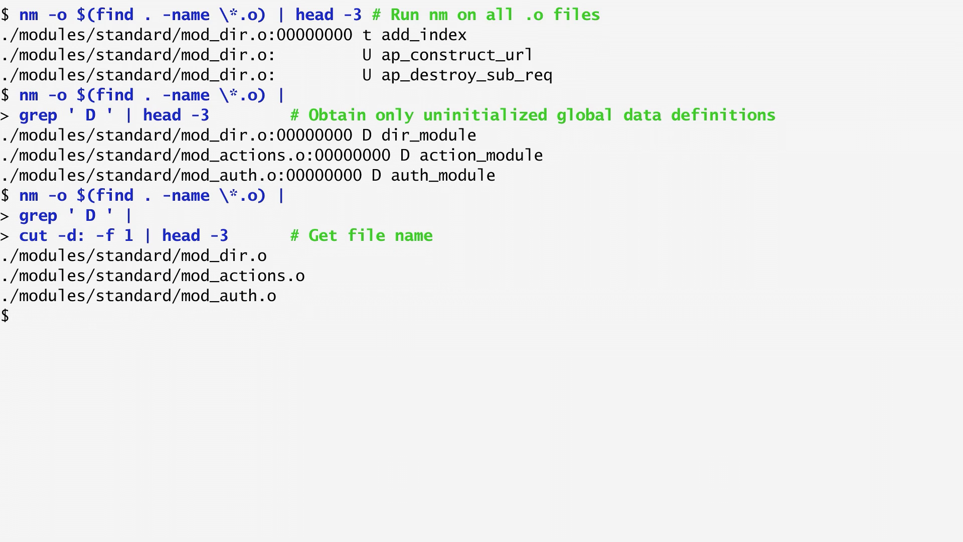
text(nm -o $(find)
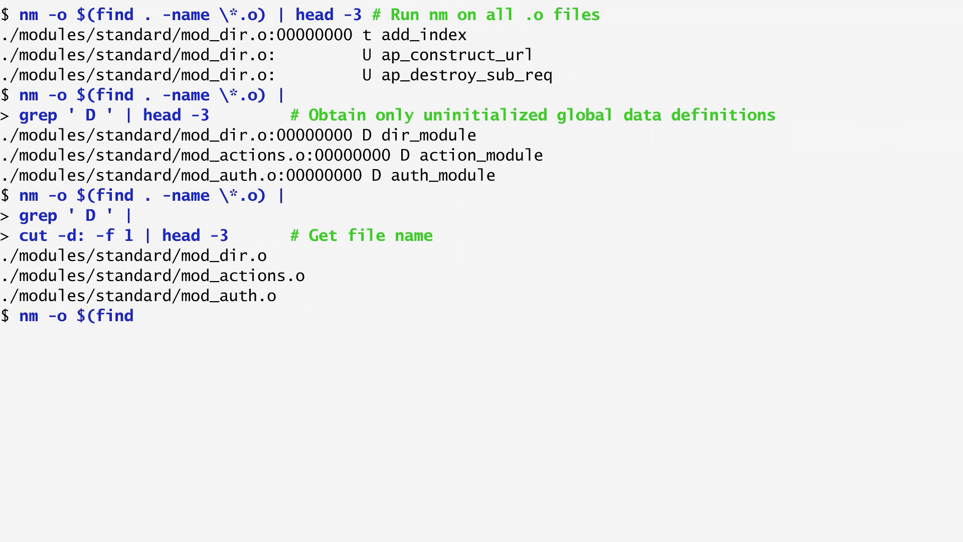
text( . -name \*.o) |)
- Count global data symbols per object file with sort, uniq -c and sort -rn, showing the top five
key(Return)
text(grep ' D ' |)
key(Return)
text(cut -d: -f 1 |)
key(Return)
text(sort | uniq -c | sort -rn | head -5 # Order by number of global variables)
key(Return)
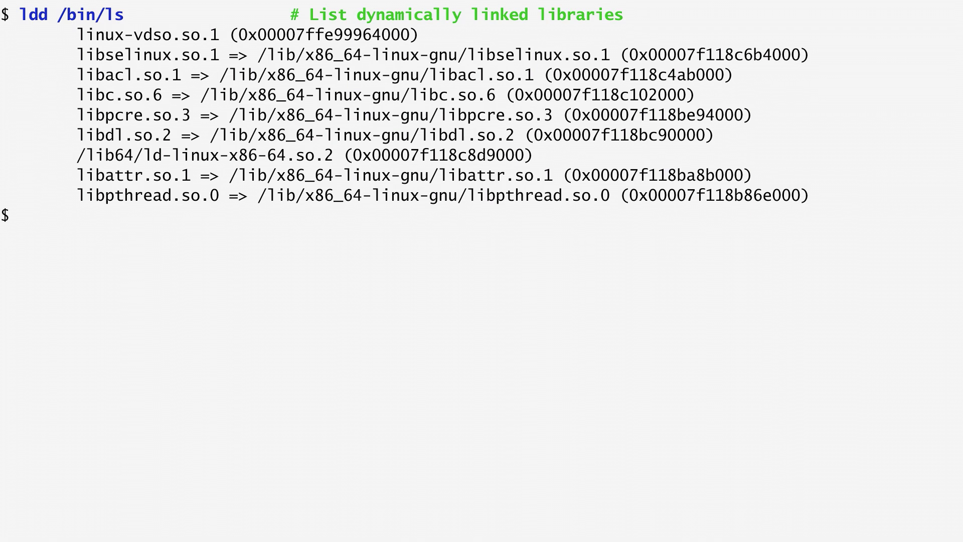
text(ldd /bin/*)
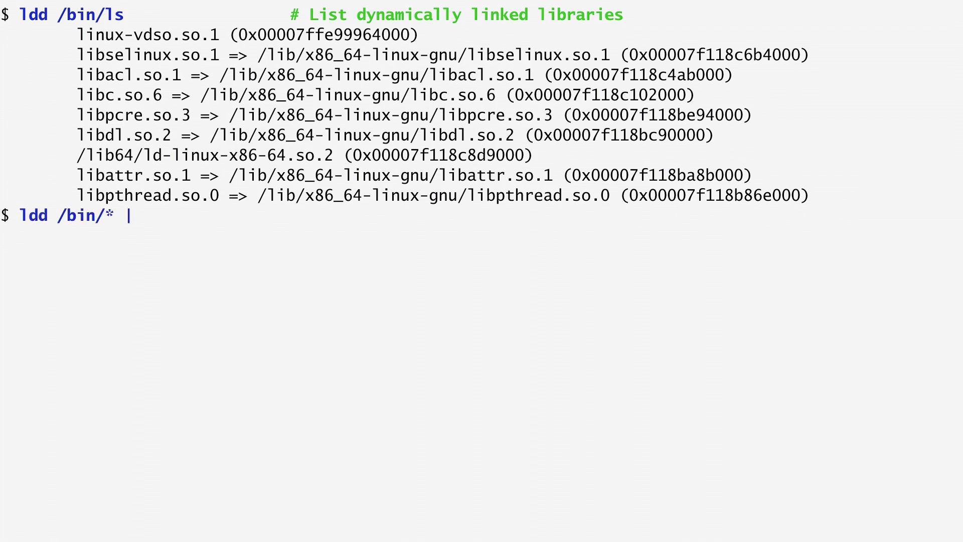
text( |                # Obtain shared libraries of all files)
- Count library use across ldd /bin/* with sed, uniq -c and sort -rn; libc.so.6 leads with 108
key(Return)
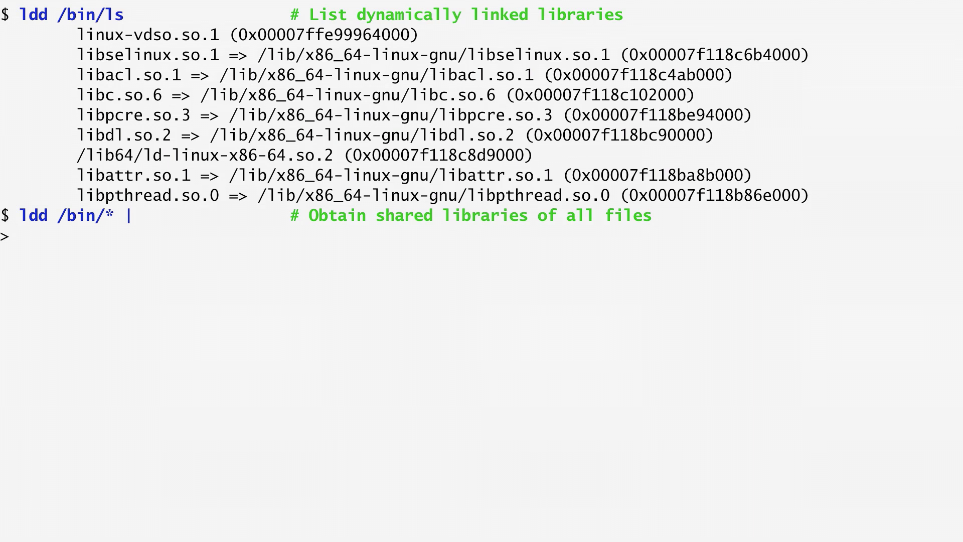
text(sed 's/.*=>//;s/^\s*//;s/ .*//' | # Get absolute library path)
key(Return)
text(sort)
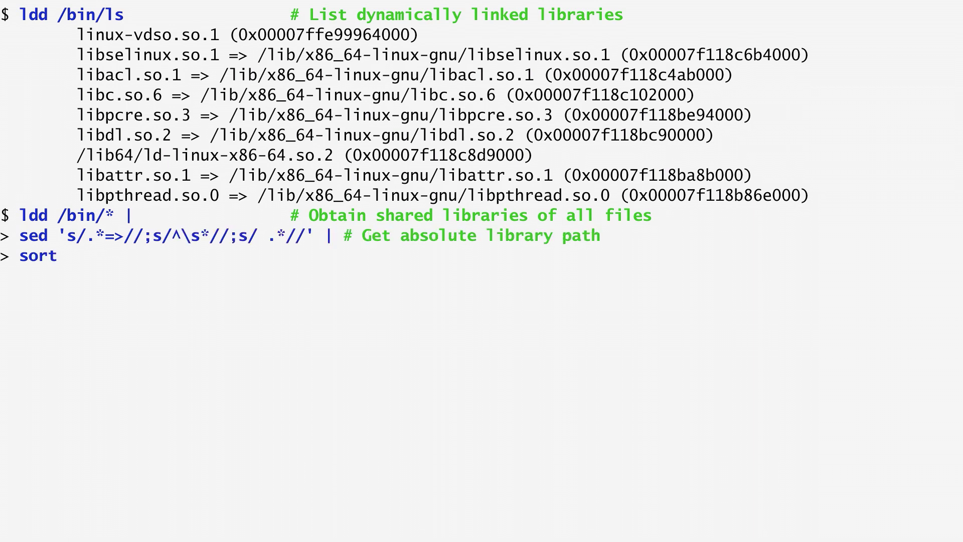
text( | uniq -c | sort -rn | head # Count)
key(Return)
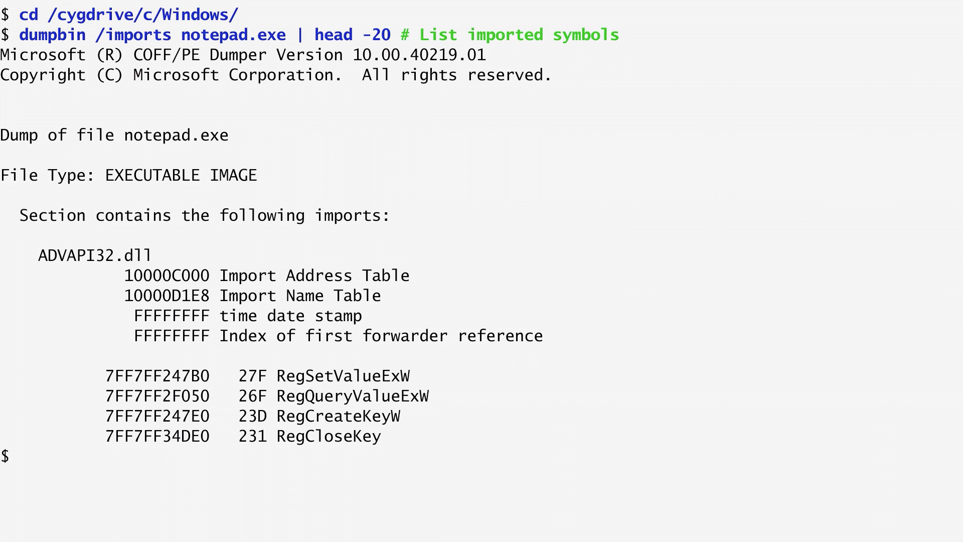
text(cd /cygdrive/c/Windows/System32)
- In /cygdrive/c/Windows/System32, show the first 22 lines of dumpbin /exports wsock32.dll
key(Return)
text(dumpbin)
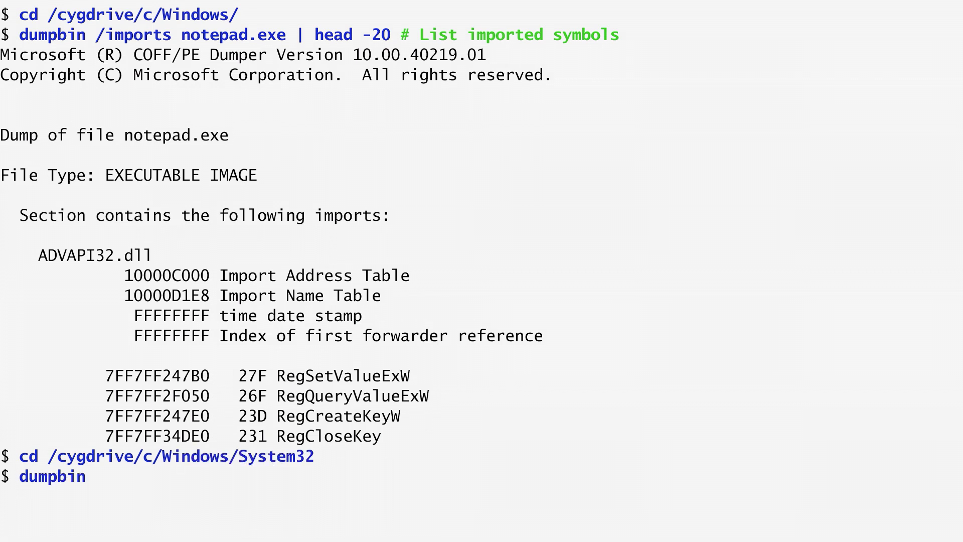
text( /exports wsock32.dll | head -22 # List exported symbols)
key(Return)
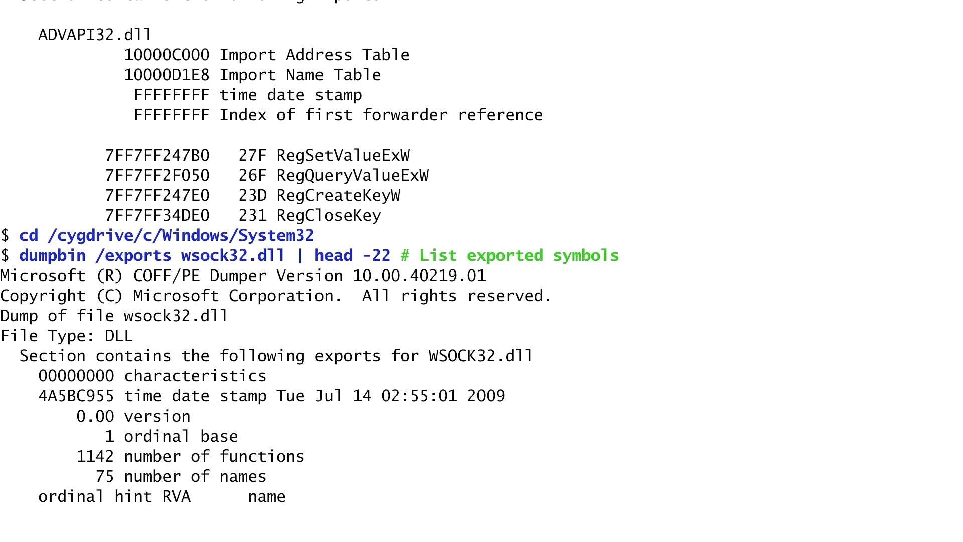